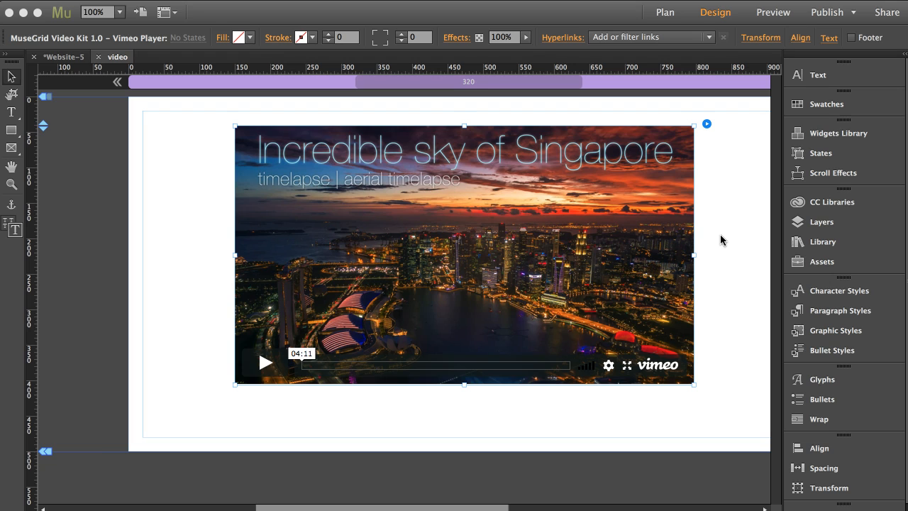
Step: View the widgets in the MuseGrid - Video Kit 1.0 library folder, leaving the page unobstructed again
{"action": "left_click", "coordinate": [818, 241]}
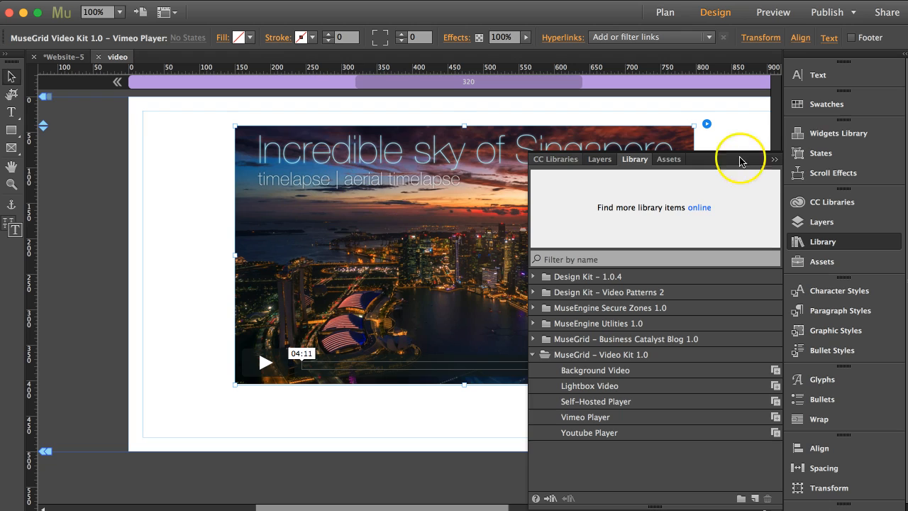
{"action": "left_click", "coordinate": [772, 161]}
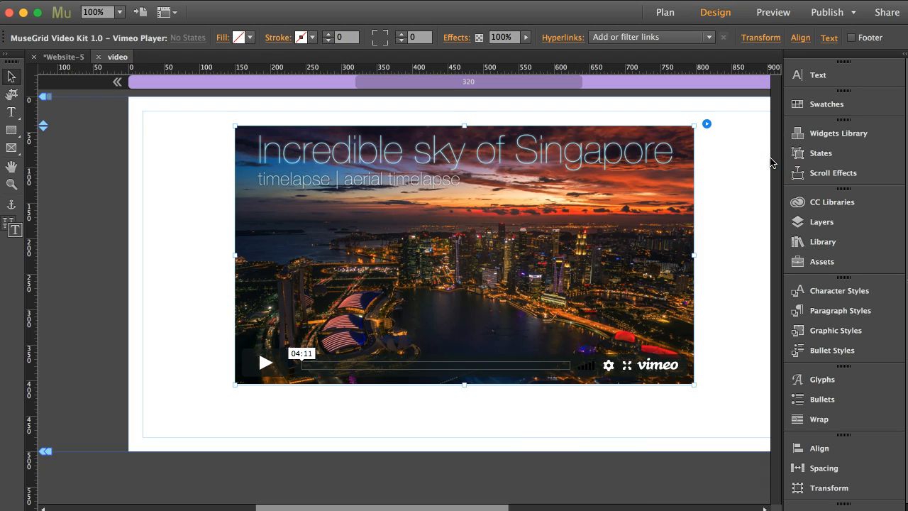
Step: Select the Vimeo player on the page and view its widget options
{"action": "mouse_move", "coordinate": [526, 208]}
{"action": "left_mouse_down"}
{"action": "mouse_move", "coordinate": [520, 214]}
{"action": "mouse_move", "coordinate": [529, 207]}
{"action": "left_mouse_up"}
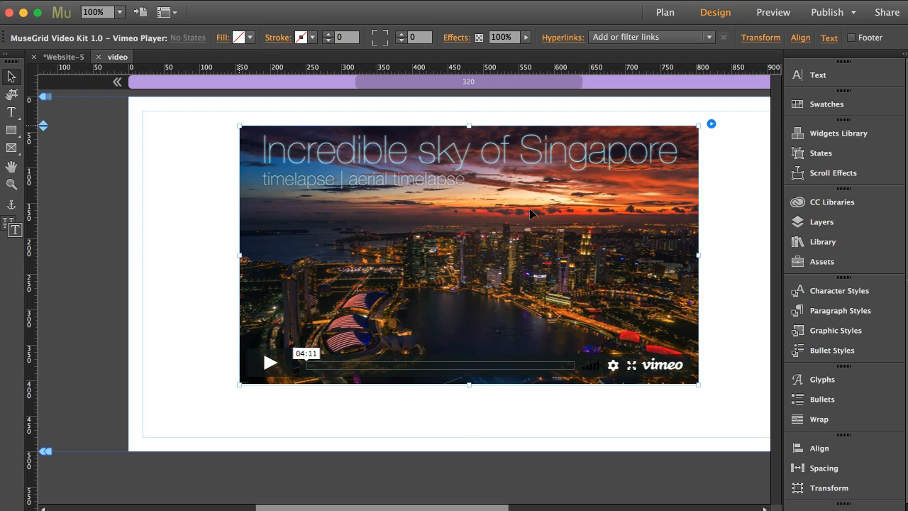
{"action": "left_click", "coordinate": [680, 135]}
{"action": "left_click", "coordinate": [712, 126]}
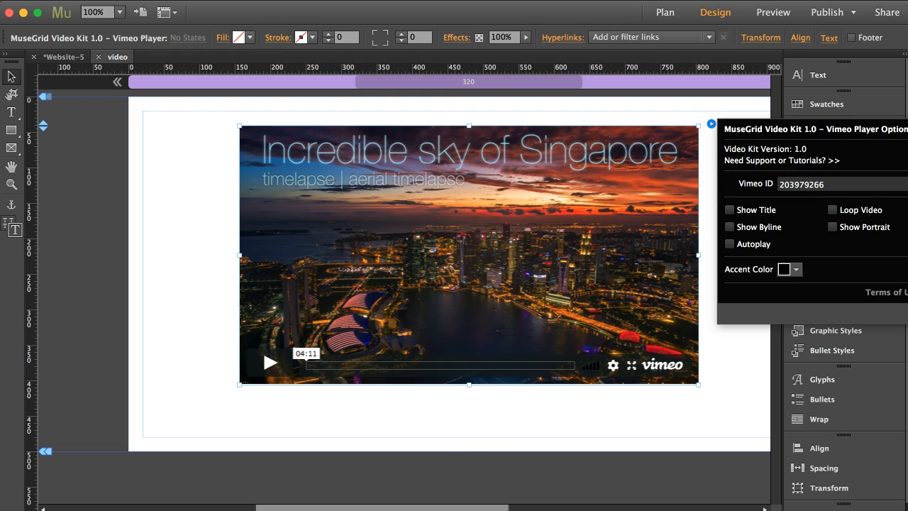
Step: Copy the video ID 253376014 from the background-video page's address on Vimeo and set it as the player's Vimeo ID
{"action": "left_click", "coordinate": [415, 510]}
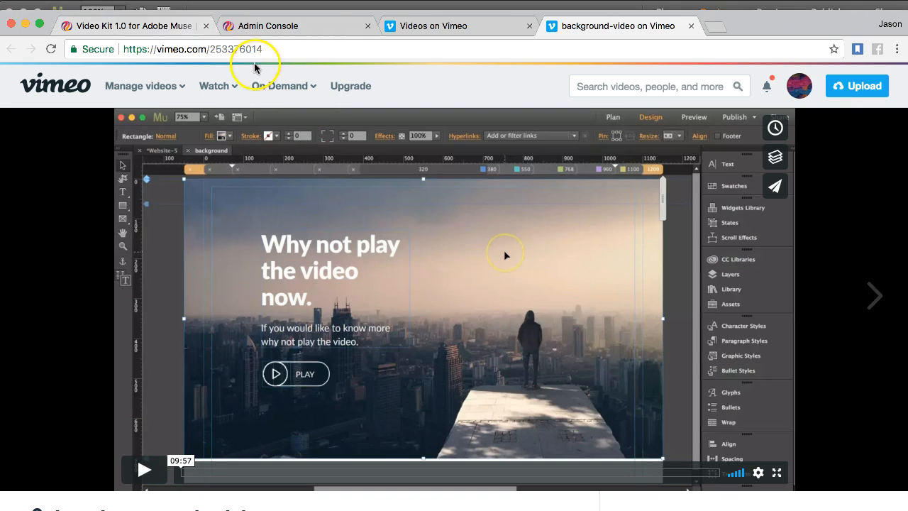
{"action": "mouse_move", "coordinate": [128, 92]}
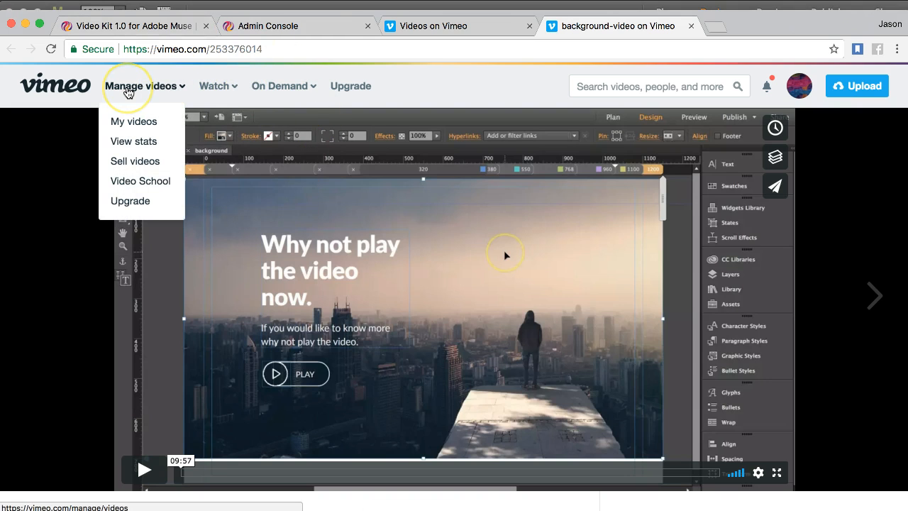
{"action": "left_click", "coordinate": [212, 48]}
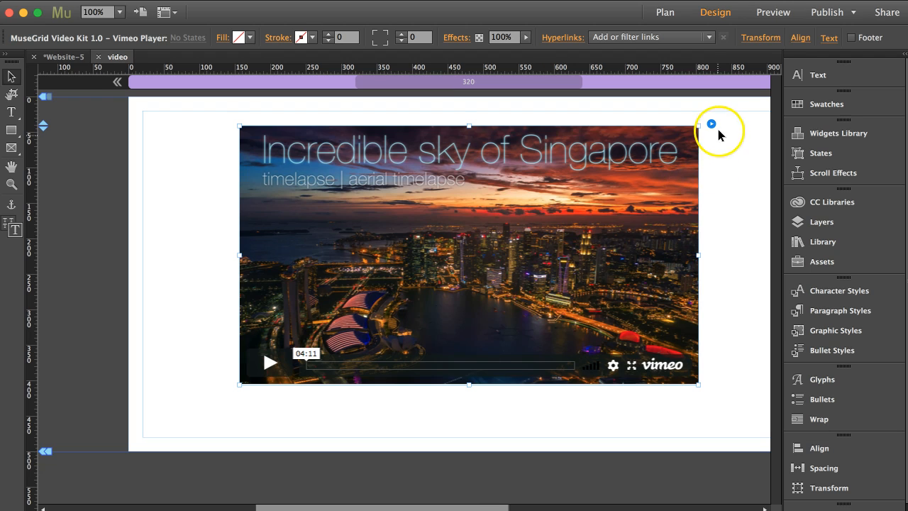
{"action": "left_click", "coordinate": [710, 125]}
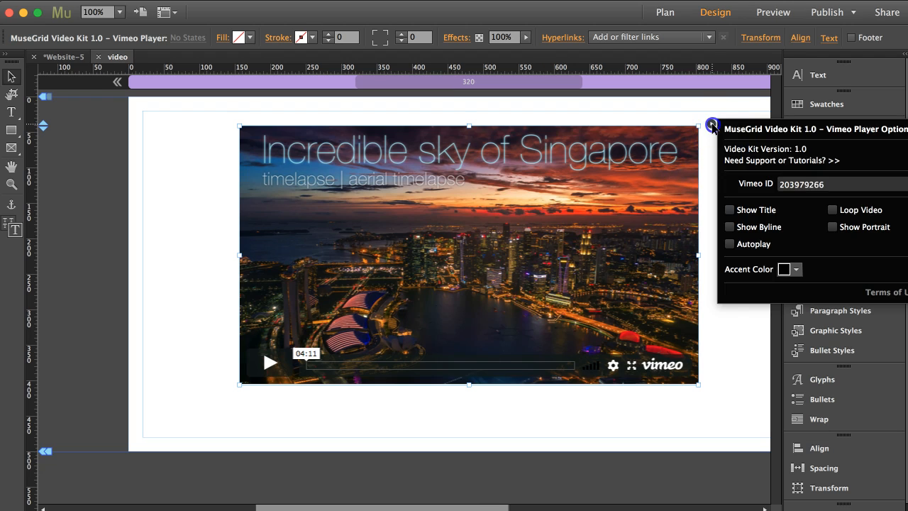
{"action": "double_click", "coordinate": [833, 184]}
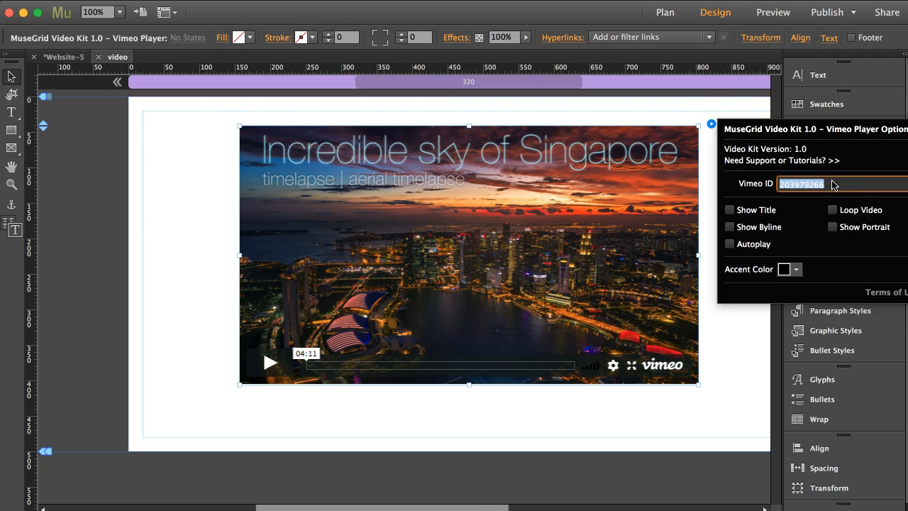
{"action": "key", "text": "Return"}
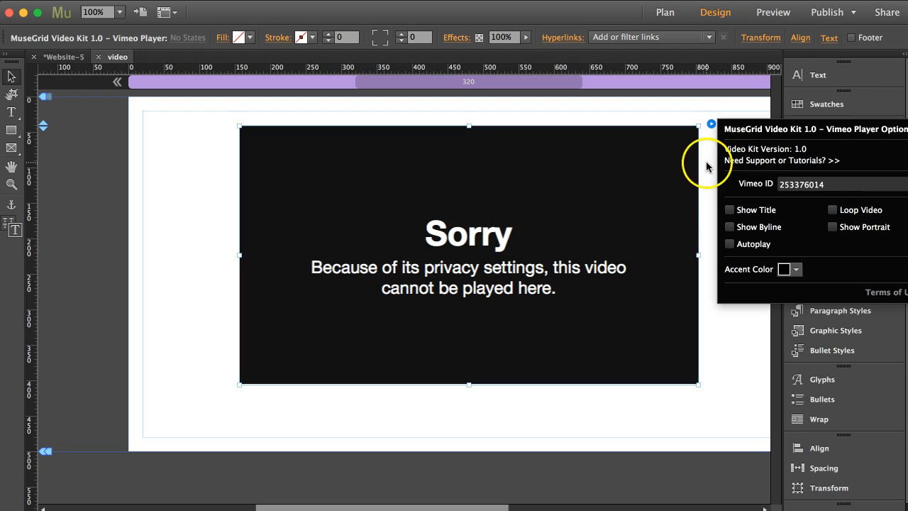
Step: Set the player's Vimeo ID back to 203979266 and close its options
{"action": "left_click", "coordinate": [823, 185]}
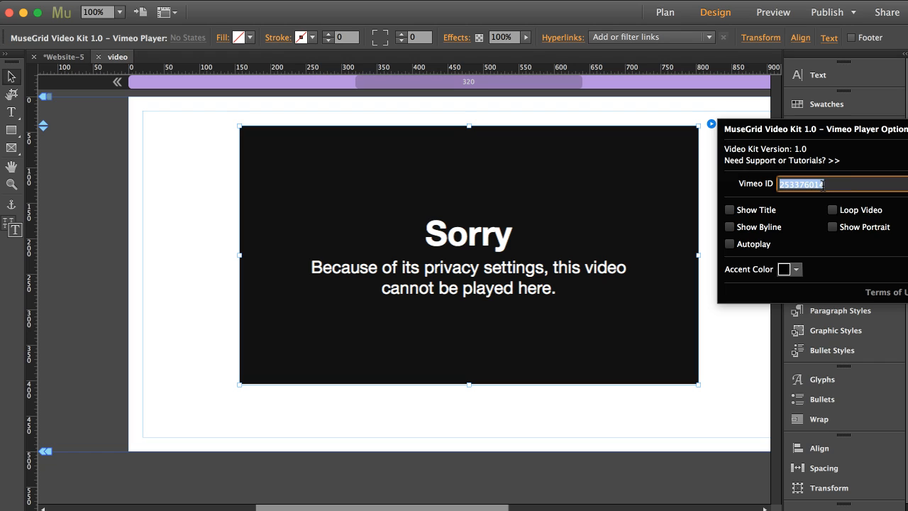
{"action": "left_click", "coordinate": [670, 104]}
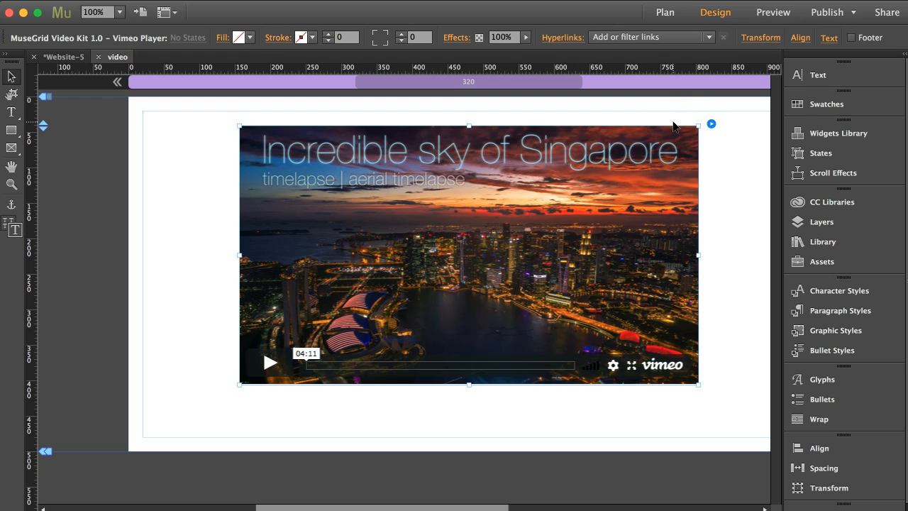
Step: Enable Show Title and Show Byline in the Vimeo player's options
{"action": "left_click", "coordinate": [712, 124]}
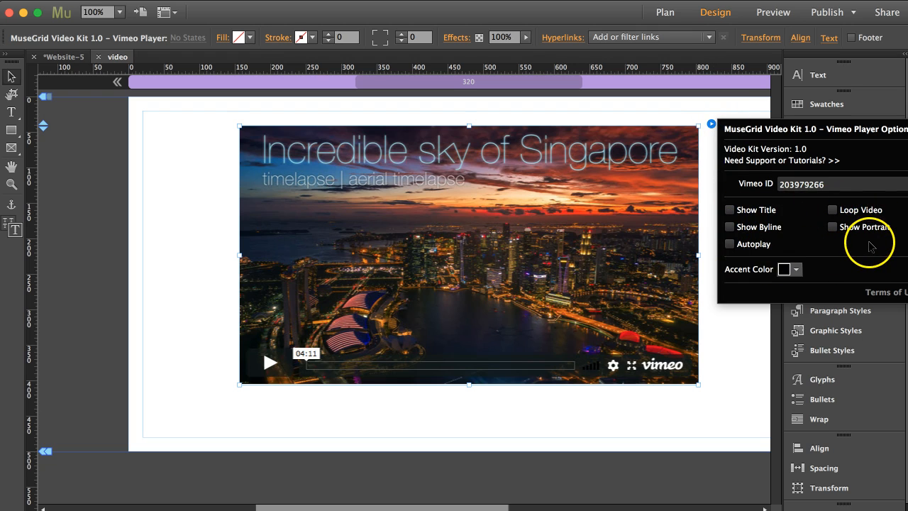
{"action": "left_click", "coordinate": [731, 211]}
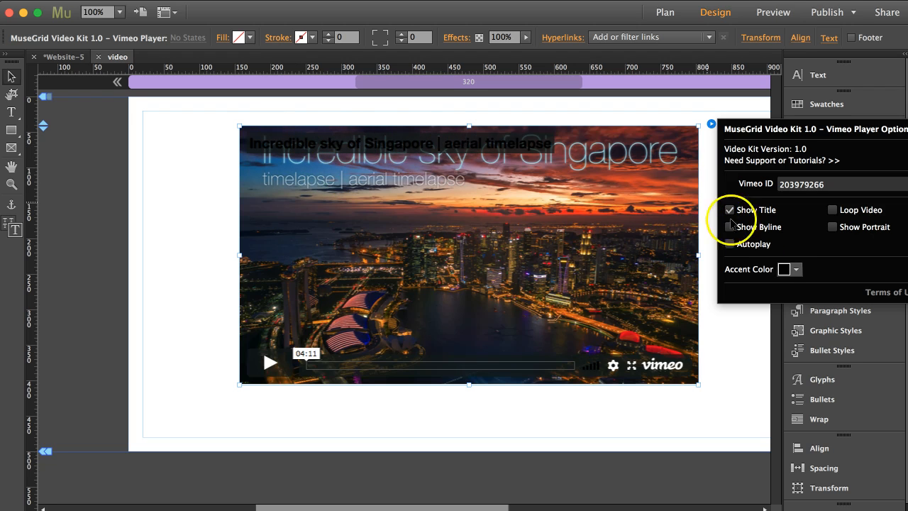
{"action": "left_click", "coordinate": [730, 228]}
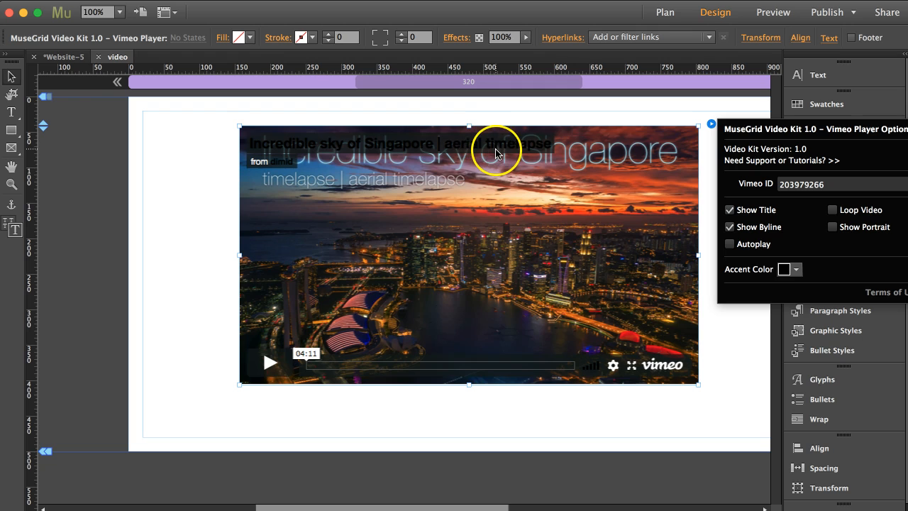
Step: Try white as the Vimeo player's accent color, then set it to the blue swatch R=0 G=113 B=188
{"action": "left_click", "coordinate": [798, 270]}
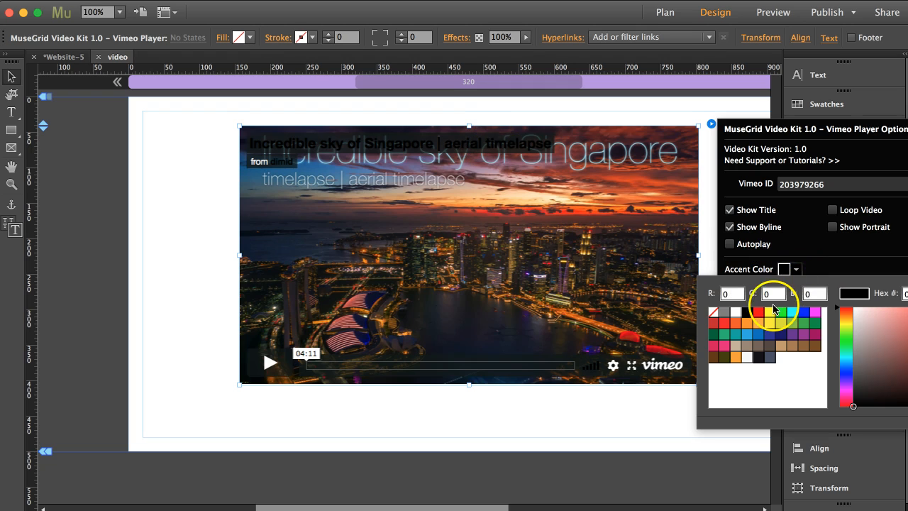
{"action": "left_click", "coordinate": [736, 315]}
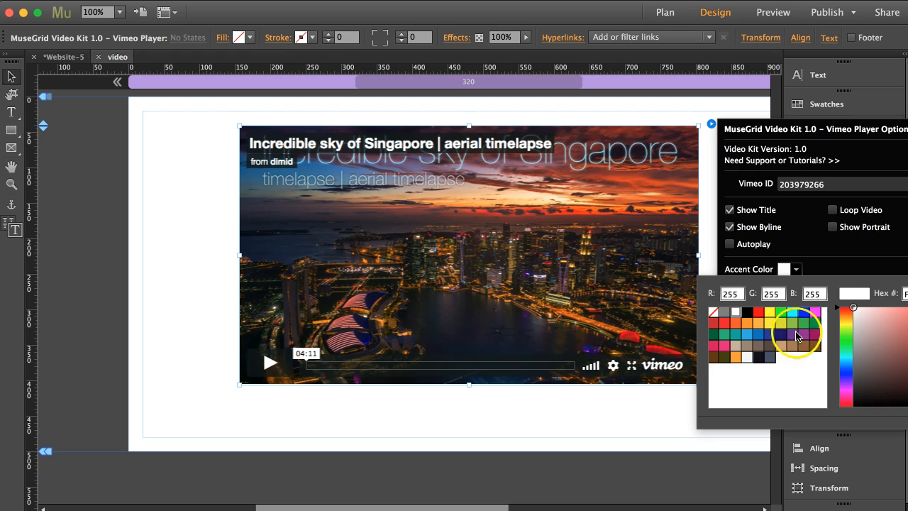
{"action": "left_click", "coordinate": [759, 338]}
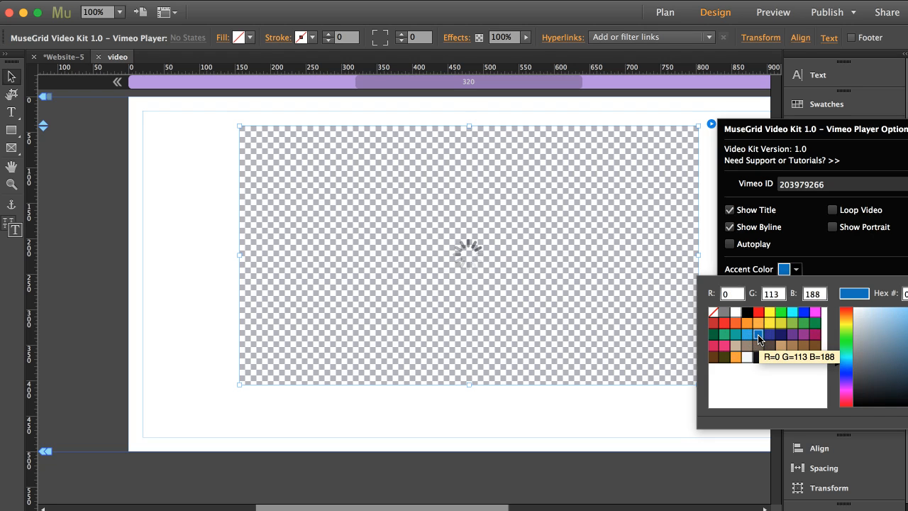
{"action": "left_click", "coordinate": [684, 112]}
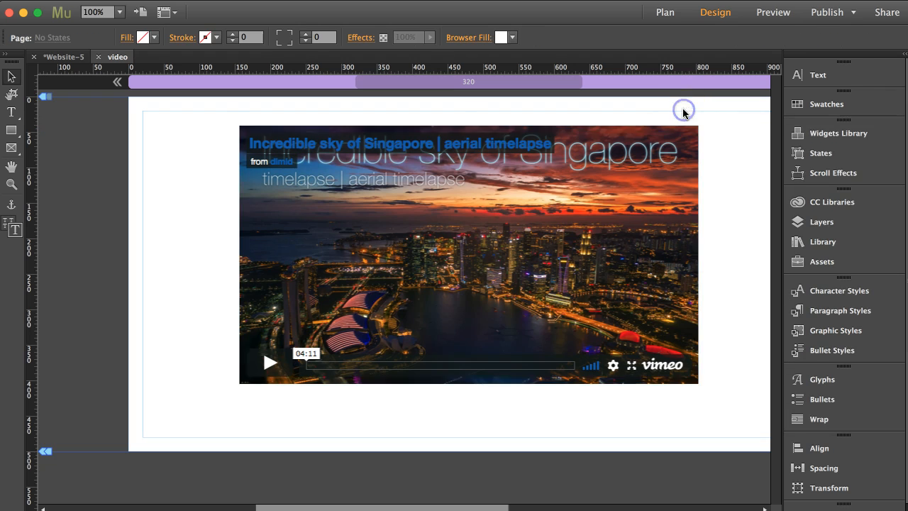
Step: Enable Show Portrait in the Vimeo player's options
{"action": "left_click", "coordinate": [701, 170]}
{"action": "left_click", "coordinate": [712, 125]}
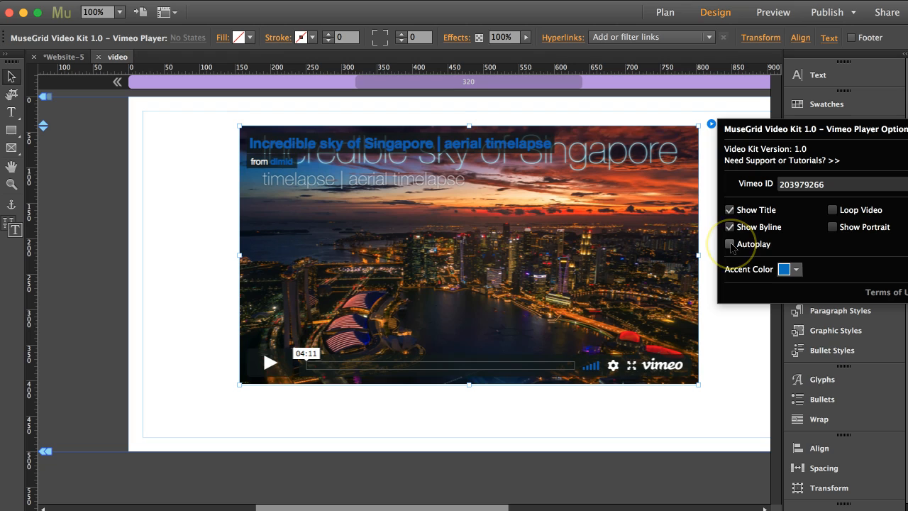
{"action": "left_click", "coordinate": [833, 227]}
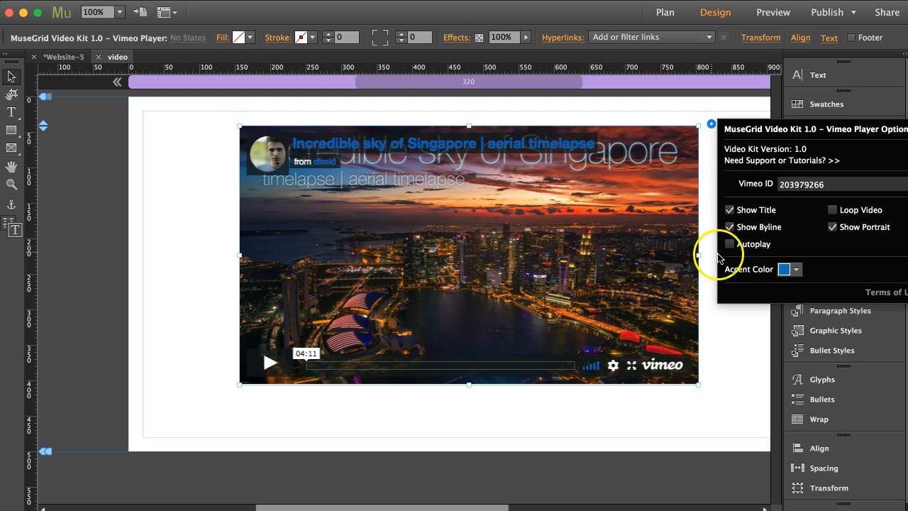
Step: Turn off Show Title, Show Byline and Show Portrait for the Vimeo player
{"action": "left_click", "coordinate": [729, 210]}
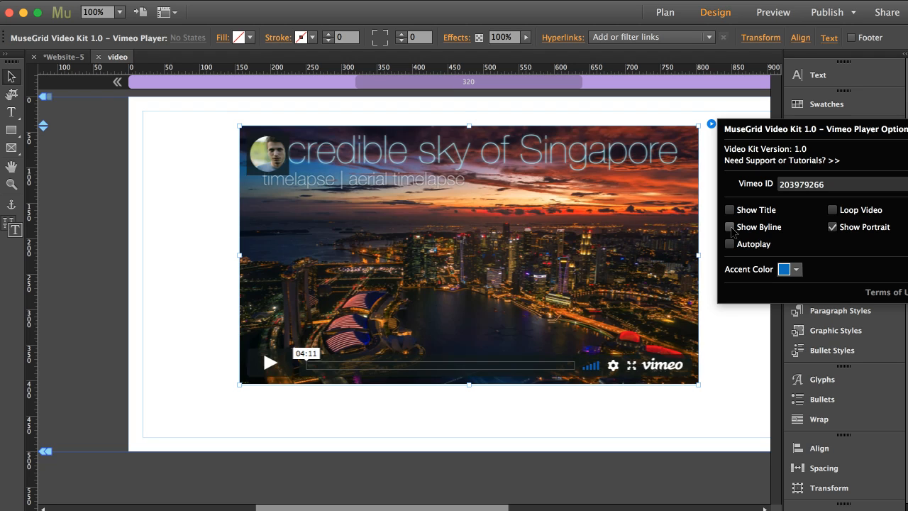
{"action": "left_click", "coordinate": [834, 227]}
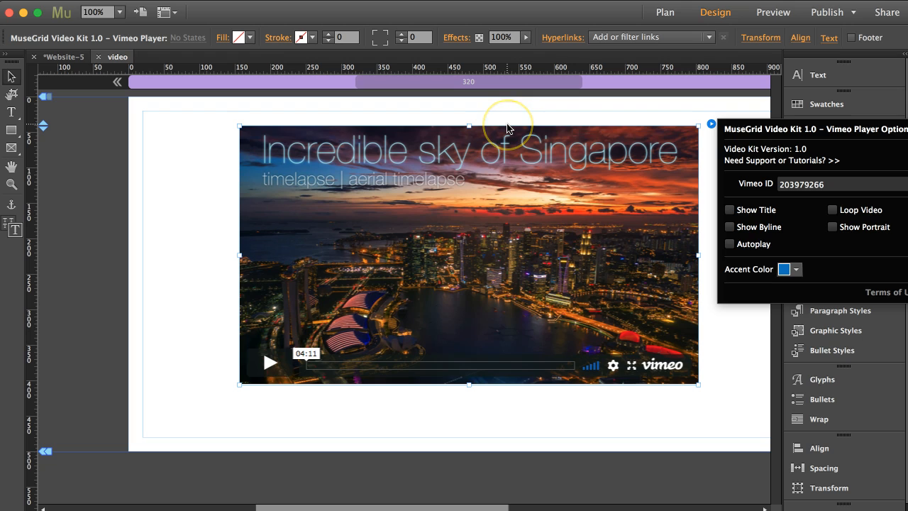
{"action": "left_click", "coordinate": [158, 190]}
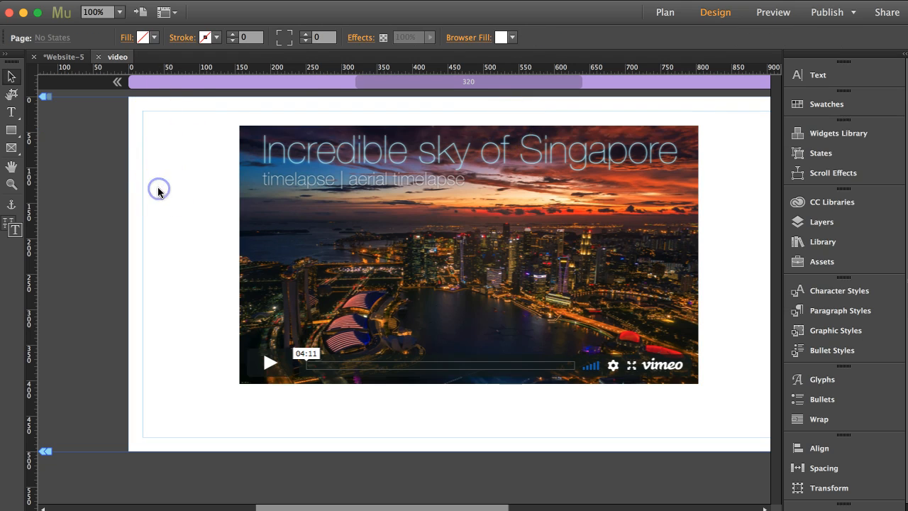
Step: Preview the page in the browser and resize the window to check how the single video scales
{"action": "key", "text": "super+shift+e"}
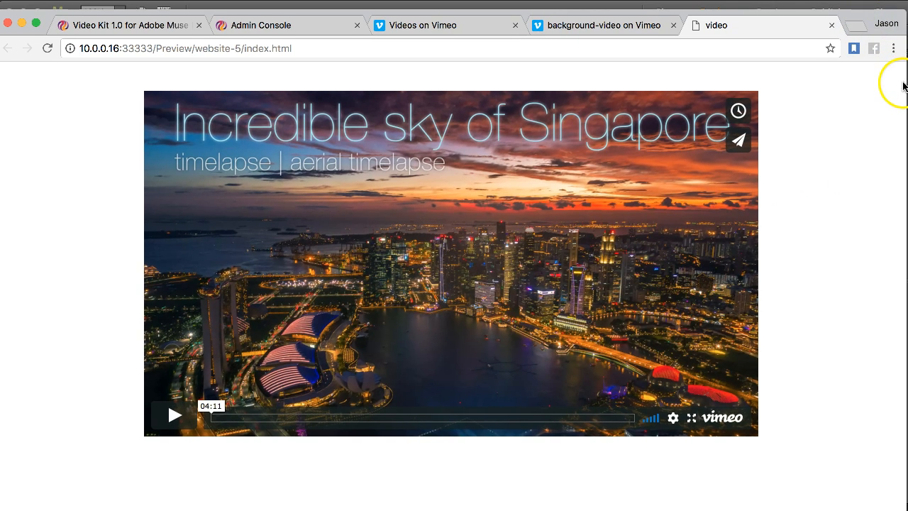
{"action": "left_click_drag", "start_coordinate": [899, 81], "coordinate": [899, 10]}
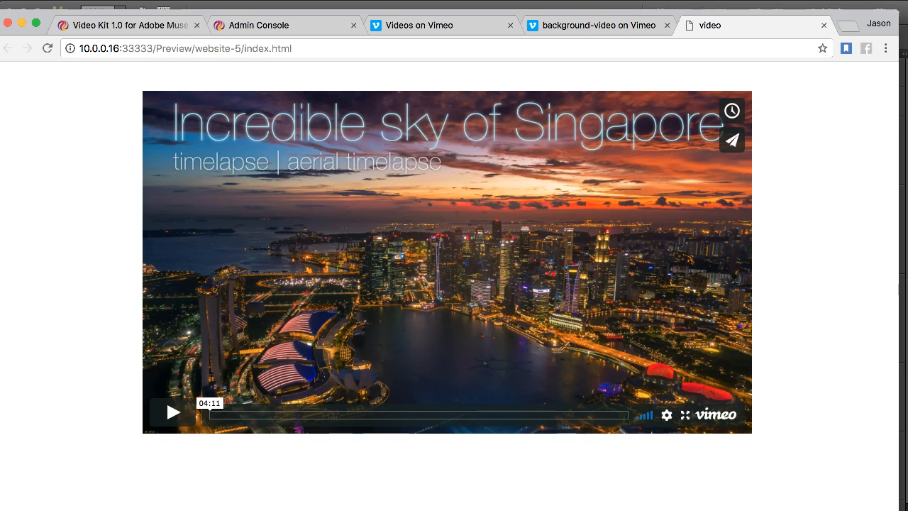
Step: Switch back to Adobe Muse and move the Vimeo player against the page's left margin
{"action": "left_click", "coordinate": [453, 510]}
{"action": "left_click", "coordinate": [475, 276]}
{"action": "left_click_drag", "start_coordinate": [476, 276], "coordinate": [379, 281]}
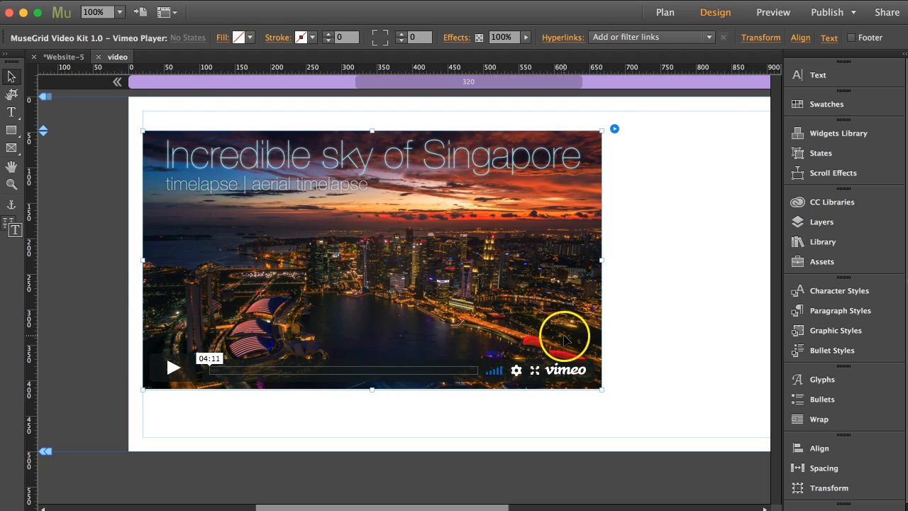
Step: Duplicate the Vimeo player and narrow both copies so they sit side by side between the page margins
{"action": "left_click", "coordinate": [534, 254]}
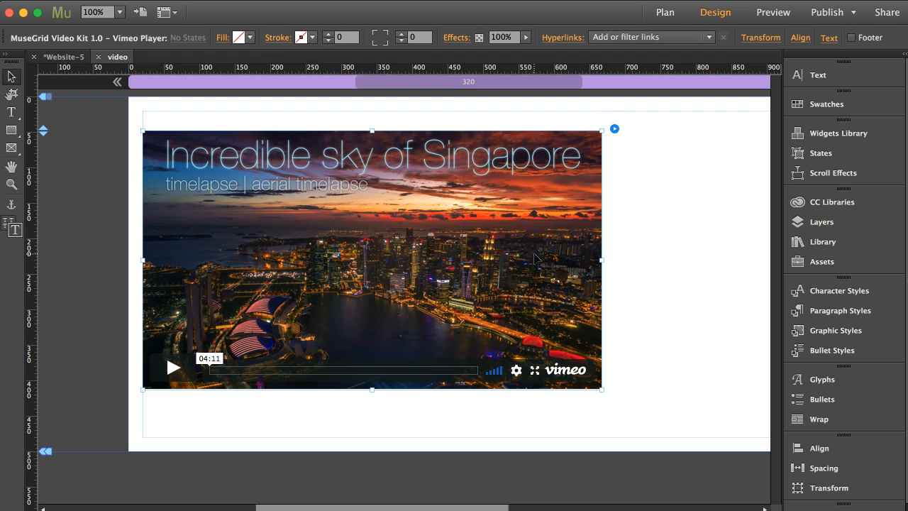
{"action": "left_click_drag", "start_coordinate": [535, 257], "coordinate": [535, 258]}
{"action": "left_click_drag", "start_coordinate": [520, 236], "coordinate": [646, 191]}
{"action": "left_click_drag", "start_coordinate": [305, 262], "coordinate": [438, 257]}
{"action": "left_click_drag", "start_coordinate": [571, 259], "coordinate": [430, 252]}
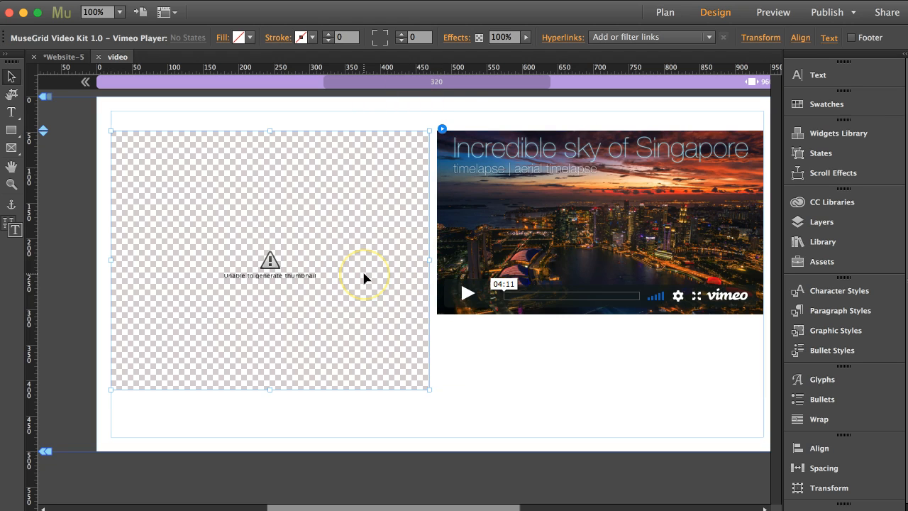
Step: Reduce the frame heights of the right and left Vimeo players to fit the narrower videos
{"action": "left_click", "coordinate": [520, 235]}
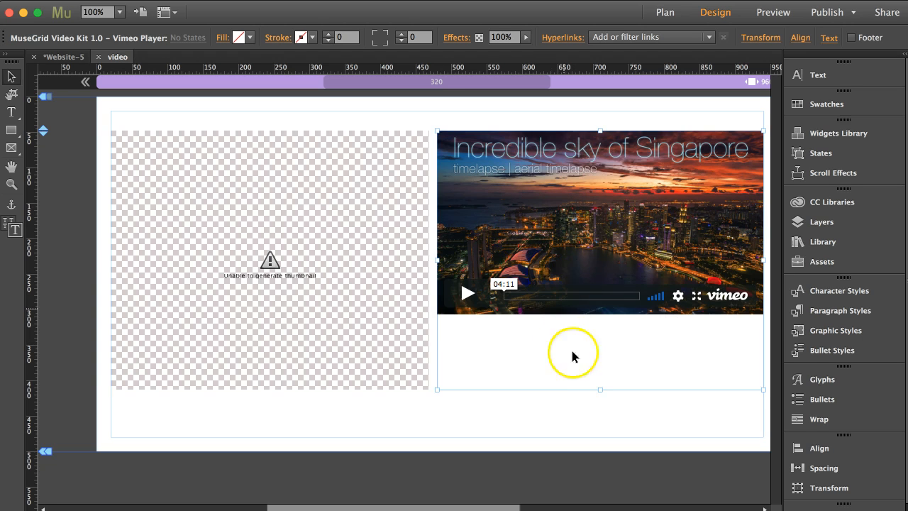
{"action": "left_click_drag", "start_coordinate": [601, 385], "coordinate": [598, 259]}
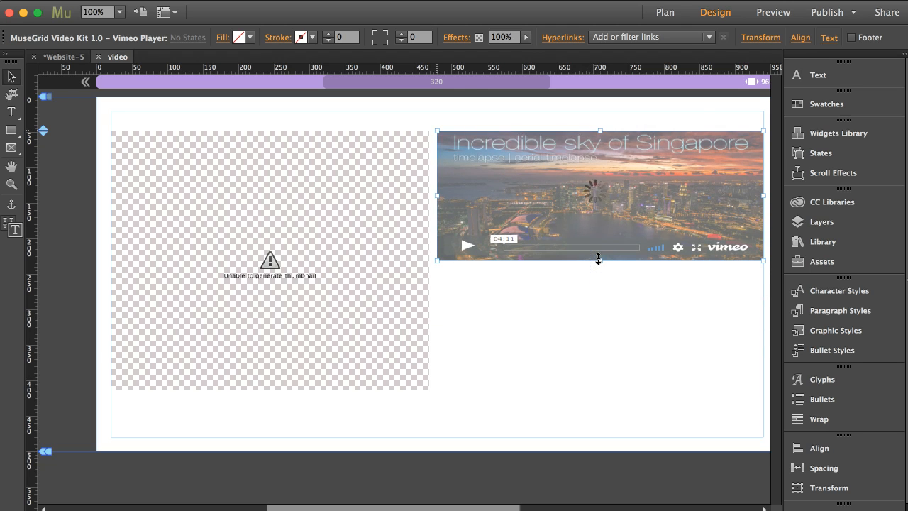
{"action": "left_click", "coordinate": [416, 210]}
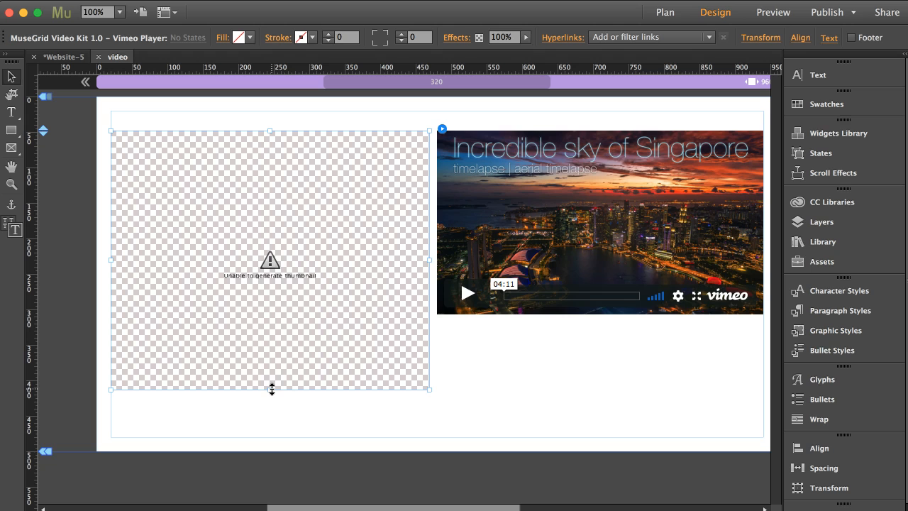
{"action": "left_click_drag", "start_coordinate": [272, 389], "coordinate": [274, 315]}
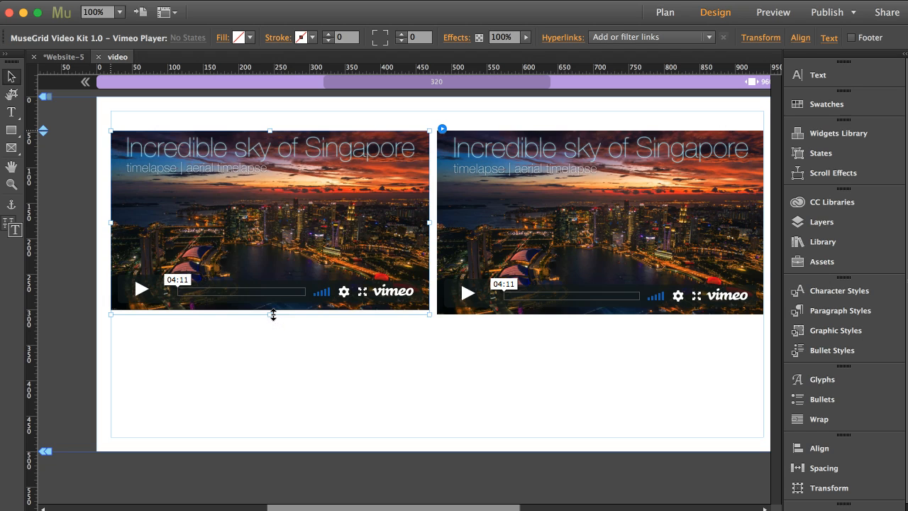
Step: Preview the two-video page in the browser and narrow the window to check how both players scale
{"action": "left_click", "coordinate": [313, 221]}
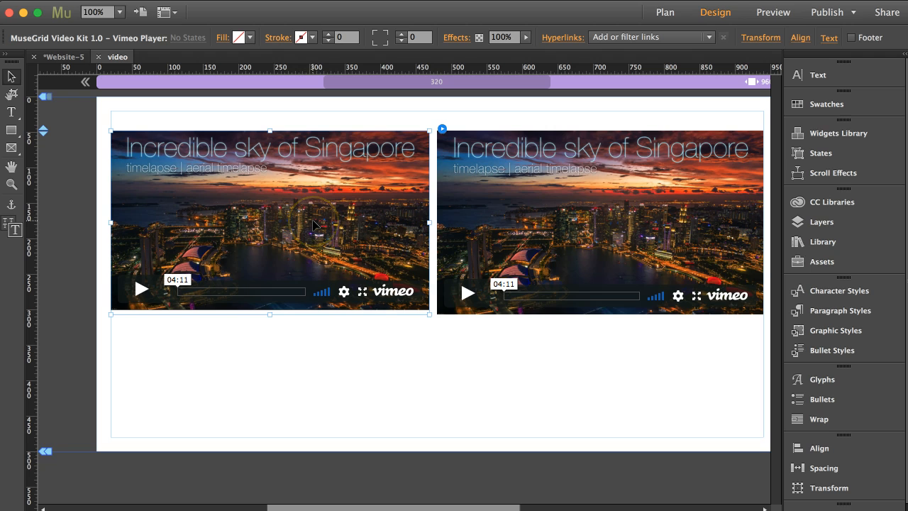
{"action": "key", "text": "super+shift+e"}
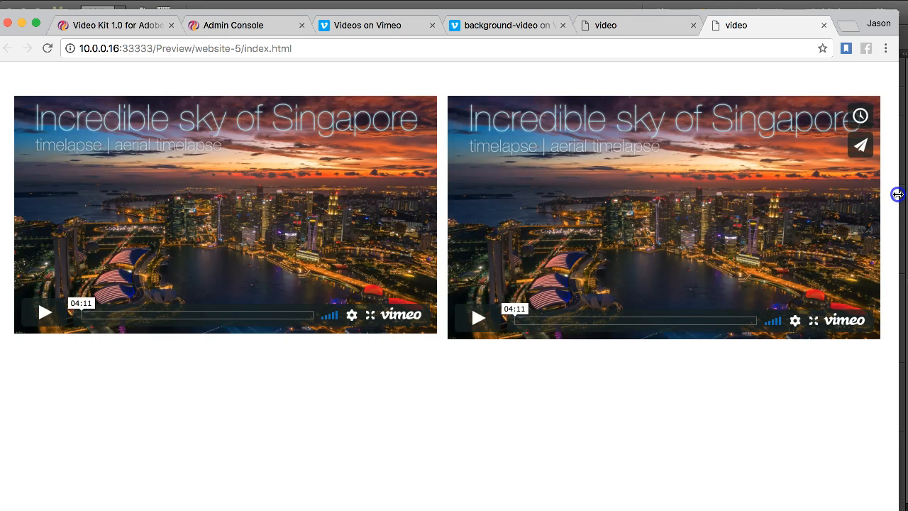
{"action": "left_click_drag", "start_coordinate": [896, 194], "coordinate": [806, 107]}
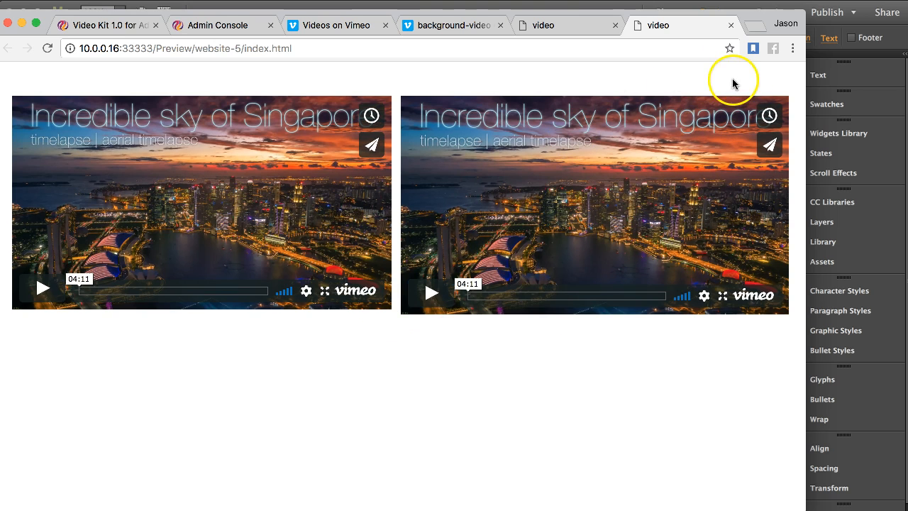
Step: Return to Adobe Muse and narrow the right Vimeo player slightly from its left edge to match the other player's width
{"action": "left_click", "coordinate": [766, 4]}
{"action": "left_click", "coordinate": [590, 162]}
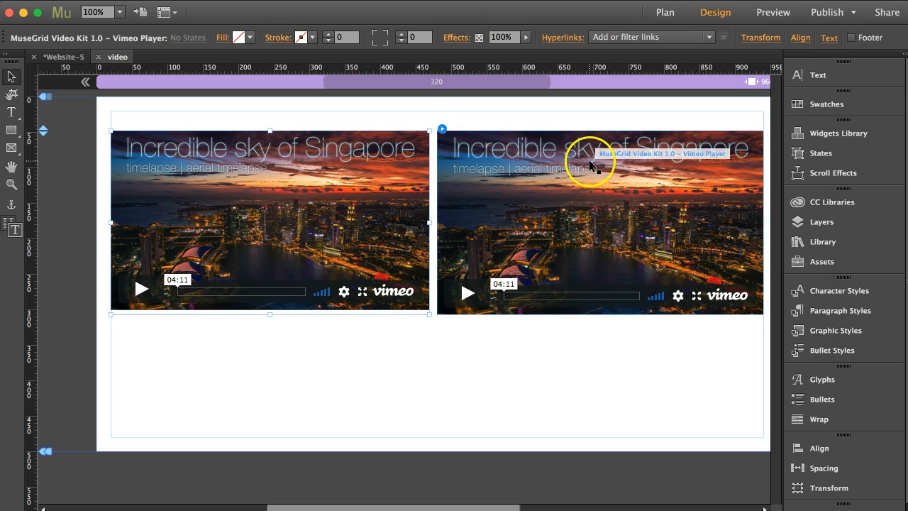
{"action": "left_click_drag", "start_coordinate": [438, 224], "coordinate": [444, 225]}
Step: Preview the equal-width players in the browser and widen the window to check their scaling
{"action": "key", "text": "super+shift+e"}
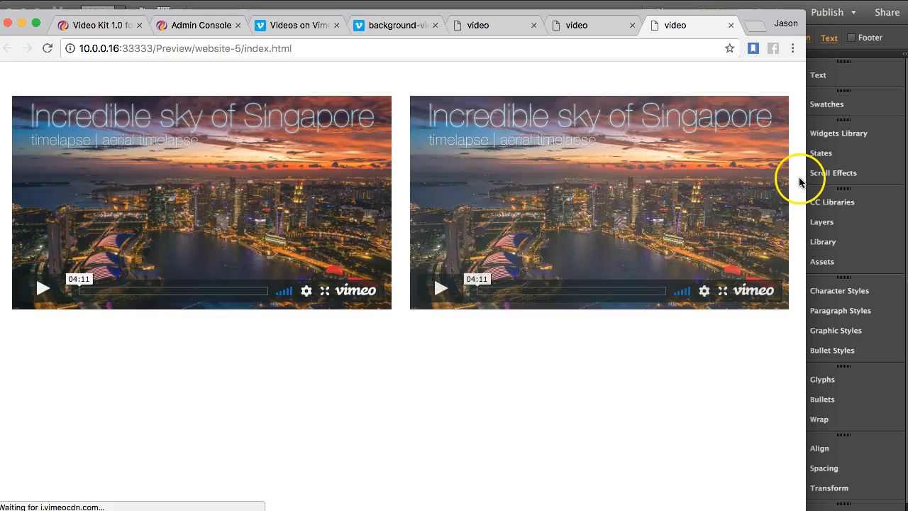
{"action": "left_click_drag", "start_coordinate": [806, 177], "coordinate": [887, 153]}
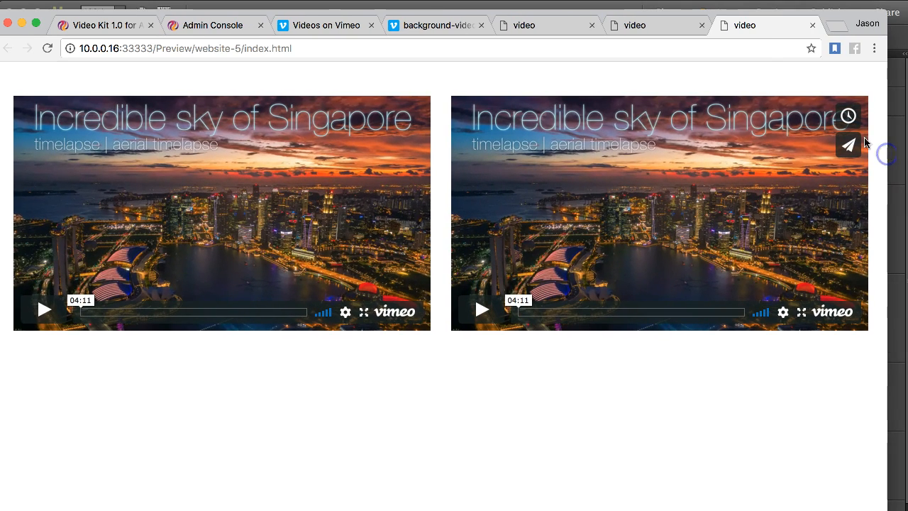